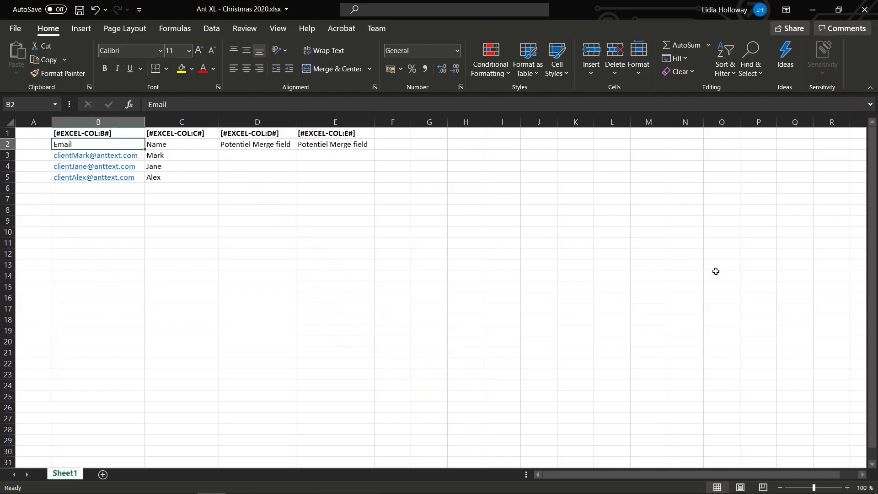
- Check that Ant XL - Christmas 2020.xlsx has email addresses in column B and names in column C
click(116, 122)
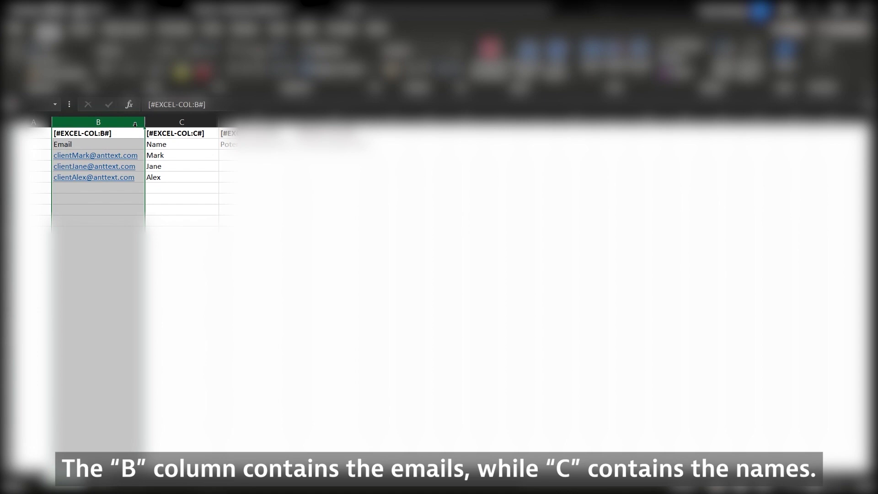
click(158, 122)
click(251, 122)
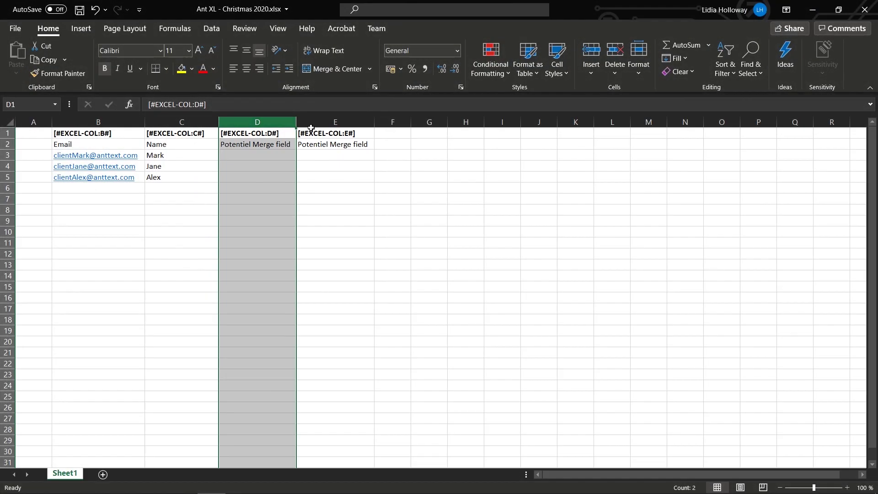
click(332, 121)
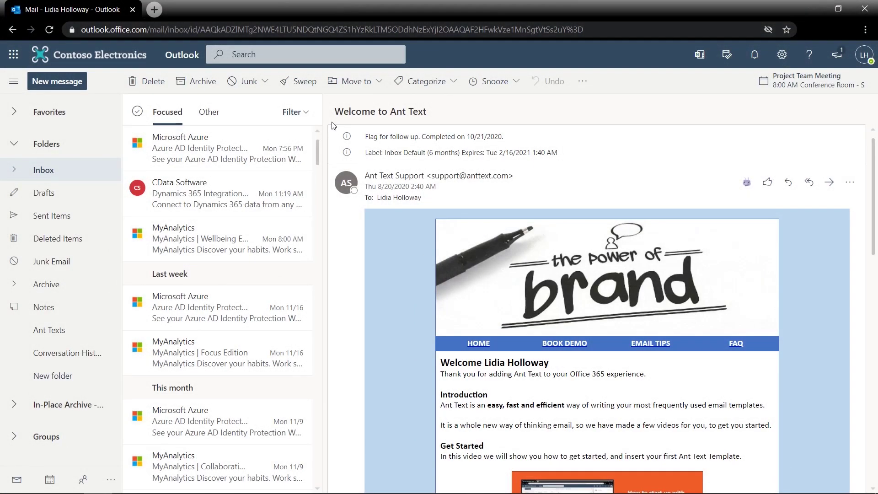
- Start a new message and insert the saved Ant Text template 'Ant XL Christmas 2020'
click(66, 82)
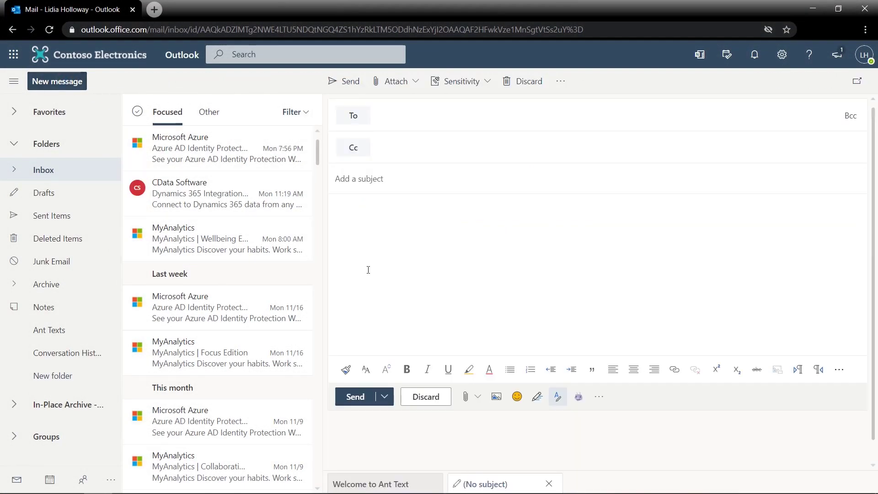
click(579, 397)
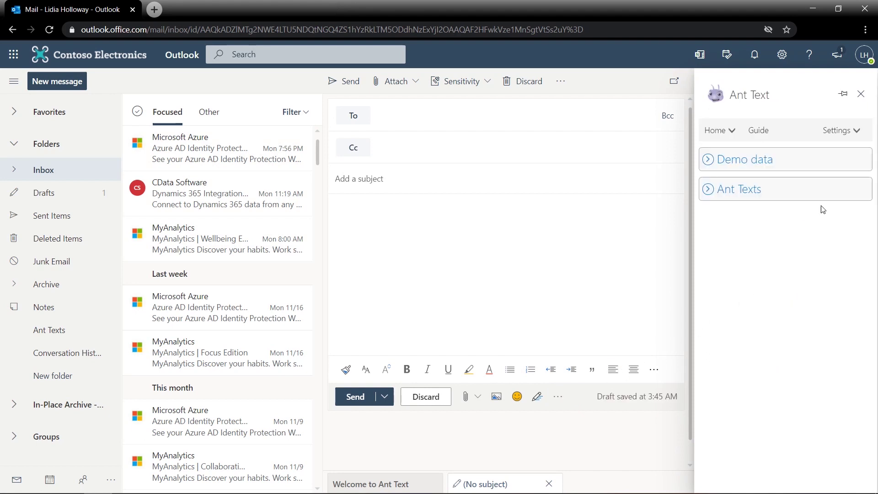
click(827, 189)
click(827, 190)
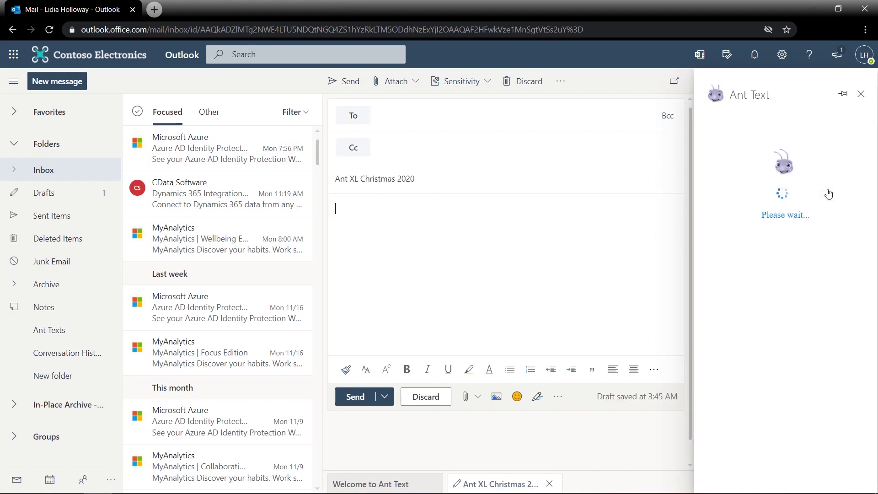
click(859, 95)
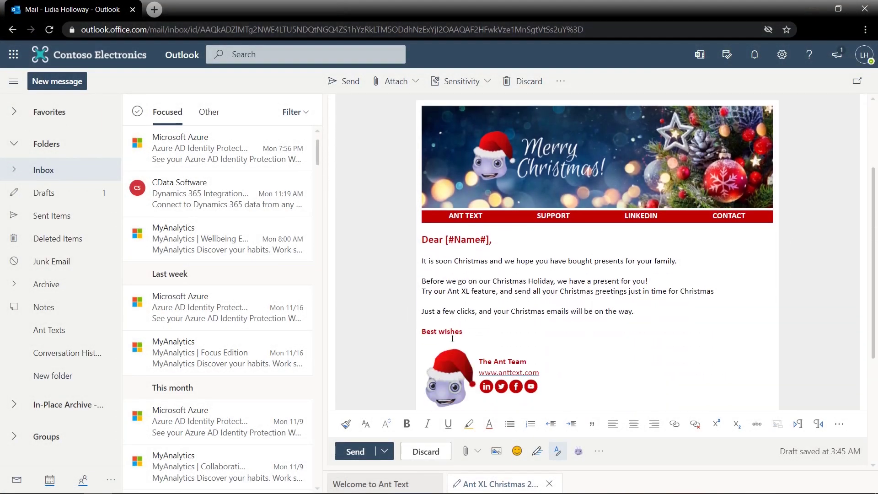
- Replace [#Name#] after 'Dear' with the [#EXCEL-COL:C#] field copied from Excel cell C1
click(490, 240)
key(BackSpace)
key(alt+Tab)
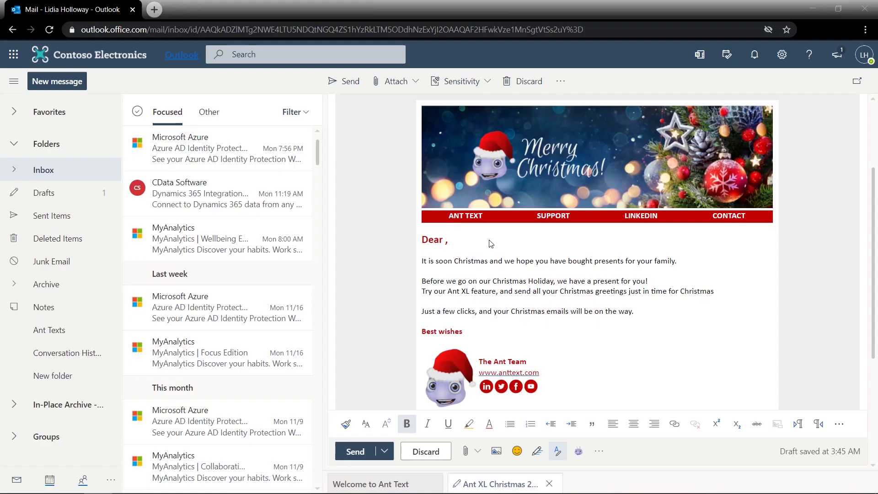
click(181, 135)
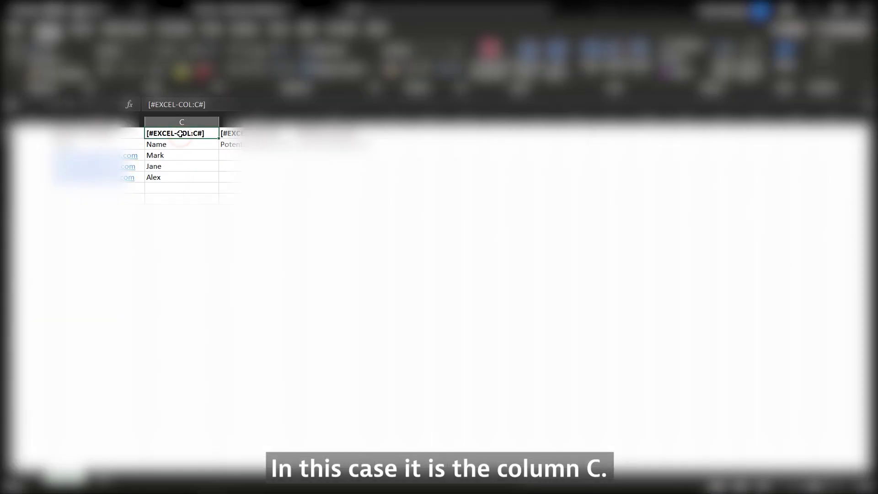
click(221, 104)
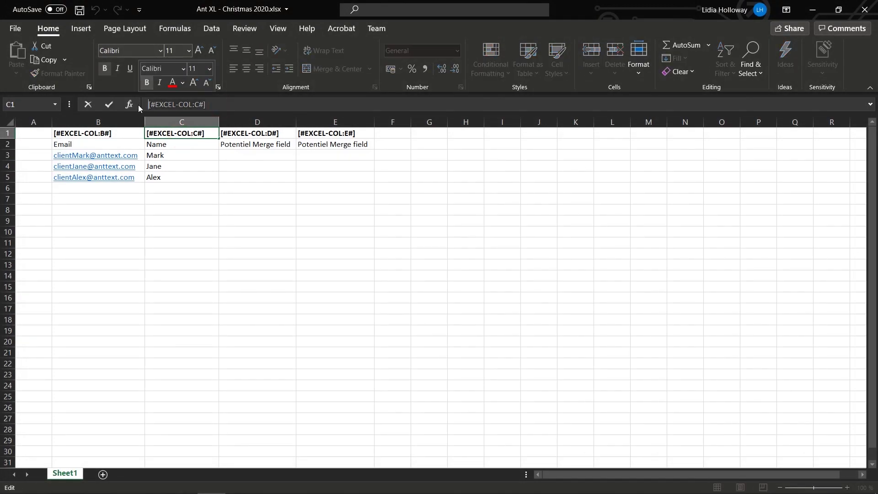
key(alt+Tab)
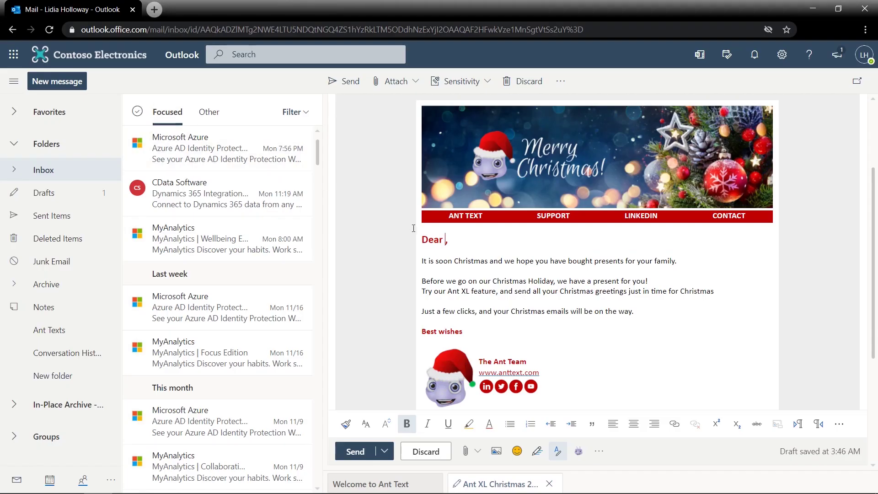
text([#EXCEL-COL:C#])
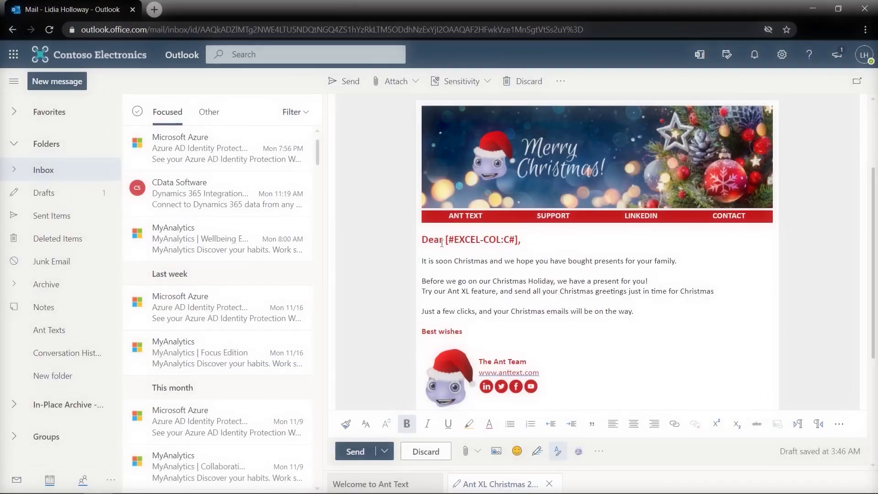
click(578, 453)
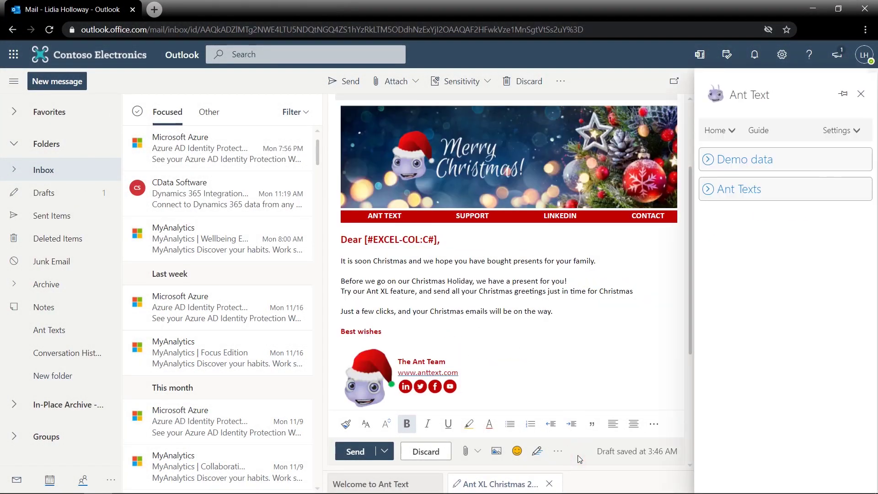
- Switch the Ant Text pane from Home to the Ant XL - Event & Newsletters page
click(727, 132)
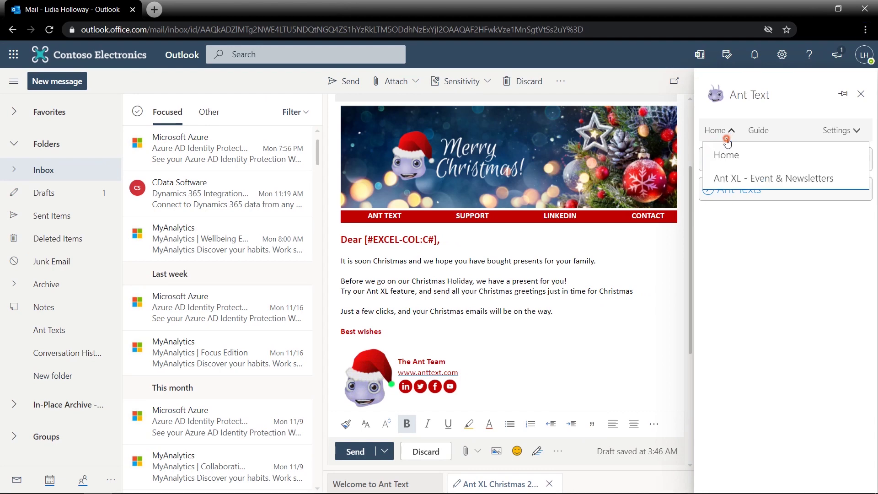
click(729, 178)
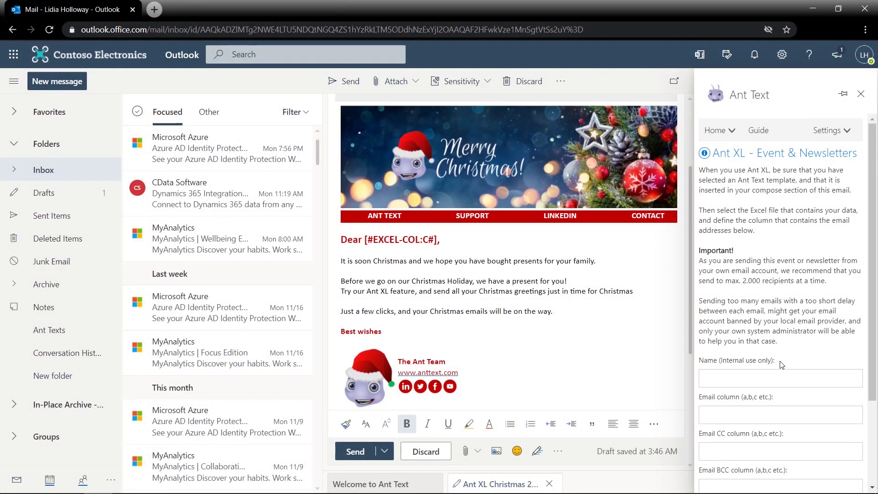
- Name the campaign 'Christmas 2020', set email column B, and attach Ant XL - Christmas 2020.xlsx
click(782, 372)
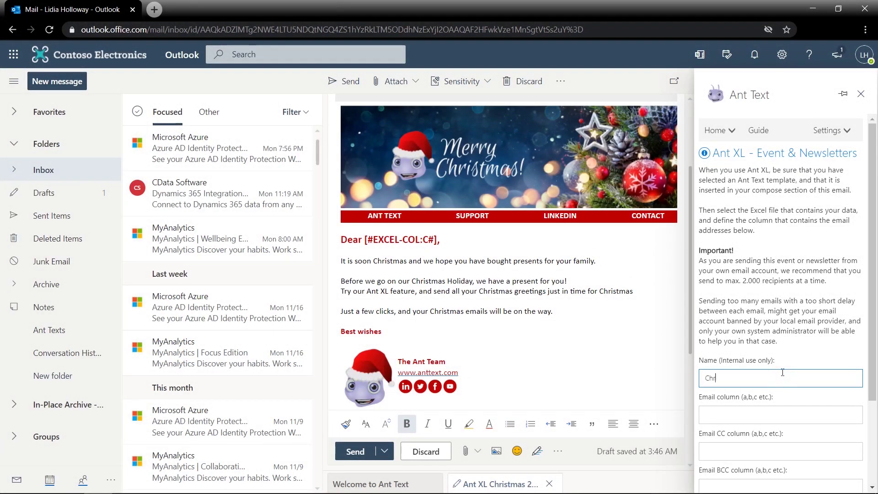
scroll(783, 373, down, 3)
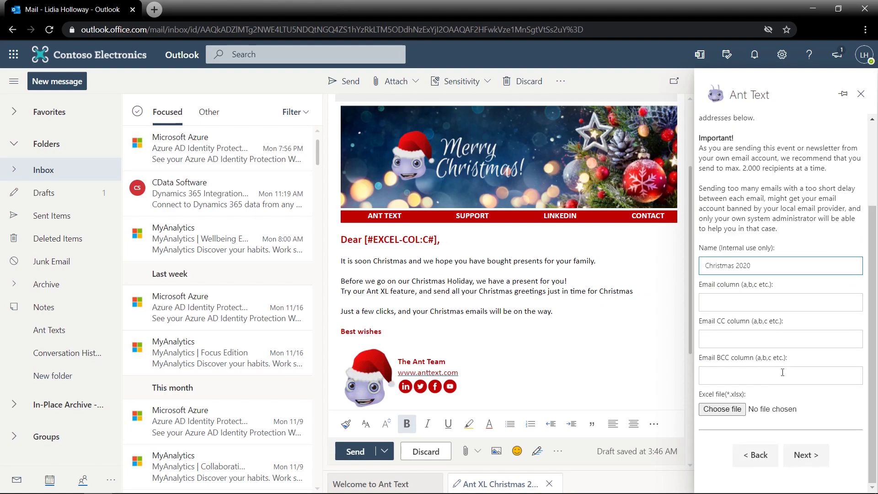
click(780, 309)
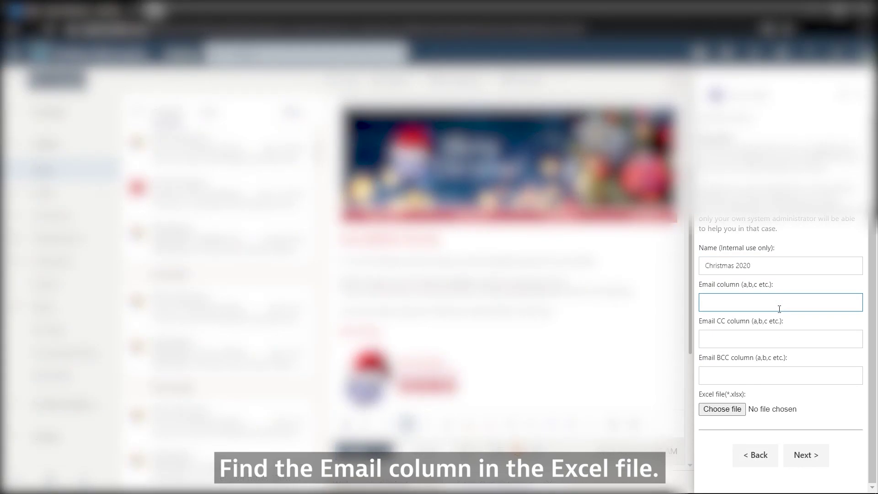
key(alt+Tab)
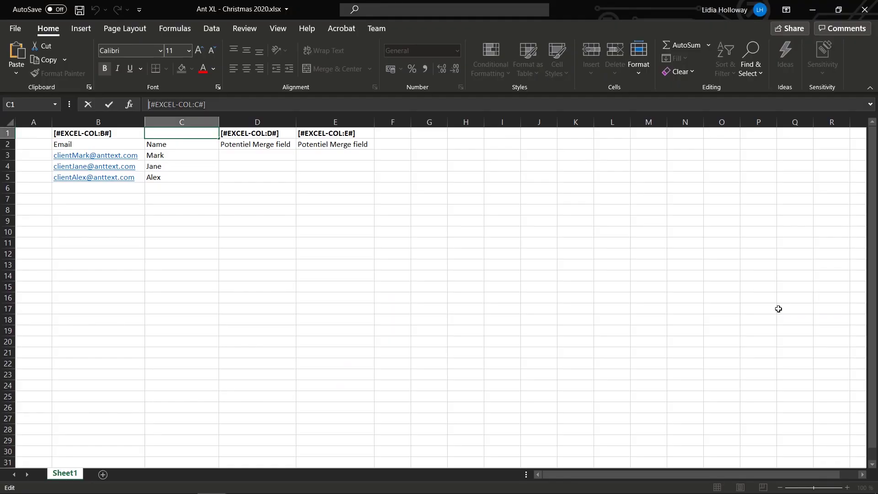
click(105, 121)
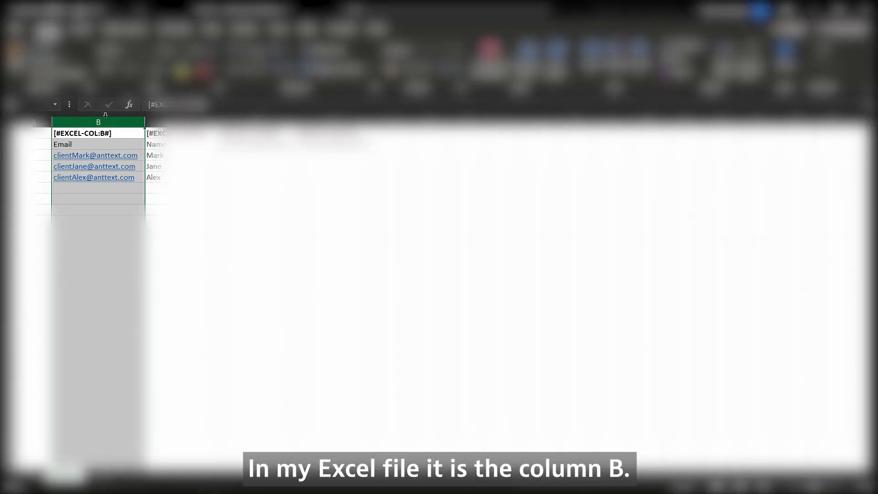
key(alt+Tab)
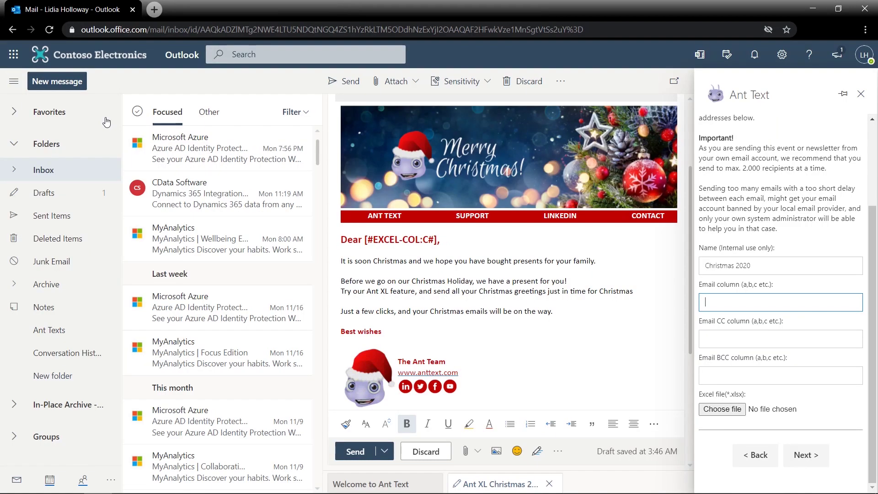
click(722, 302)
text(b)
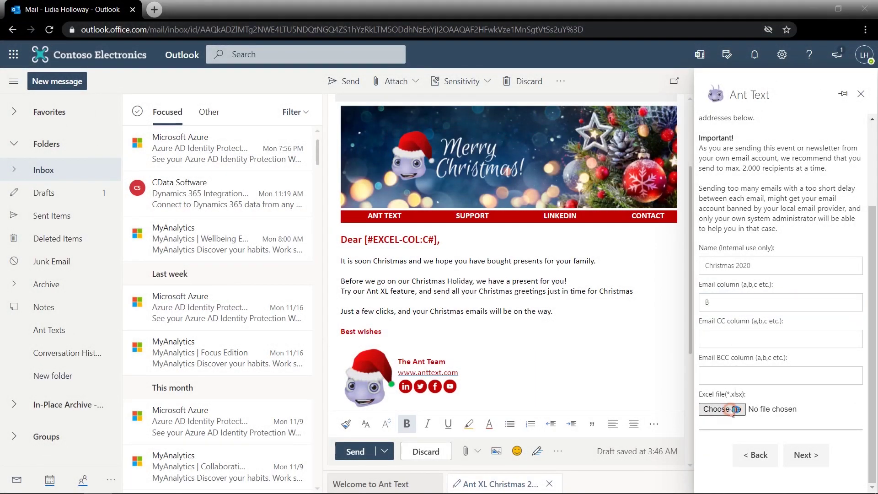
double_click(227, 132)
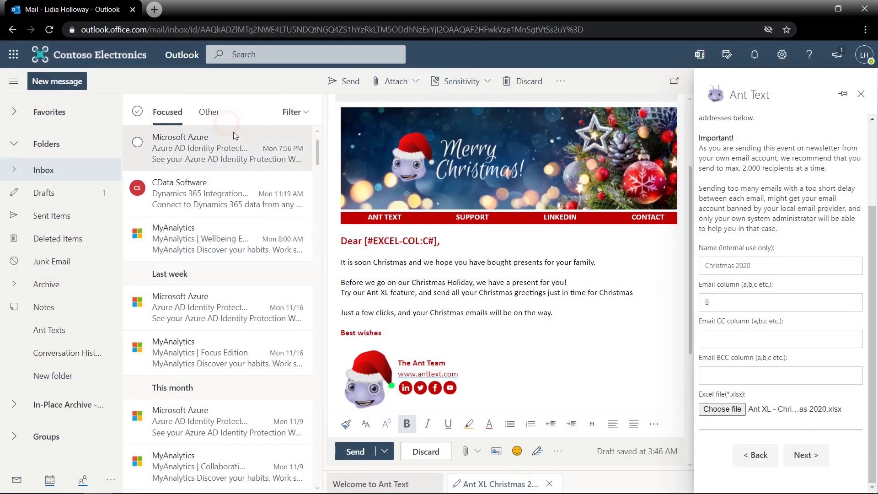
- Preview the personalised Christmas email for each of the three recipients
click(806, 455)
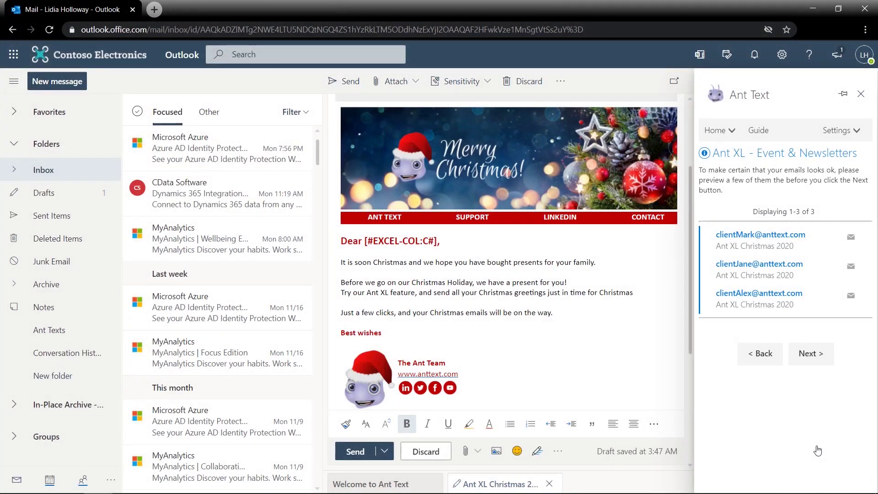
click(766, 243)
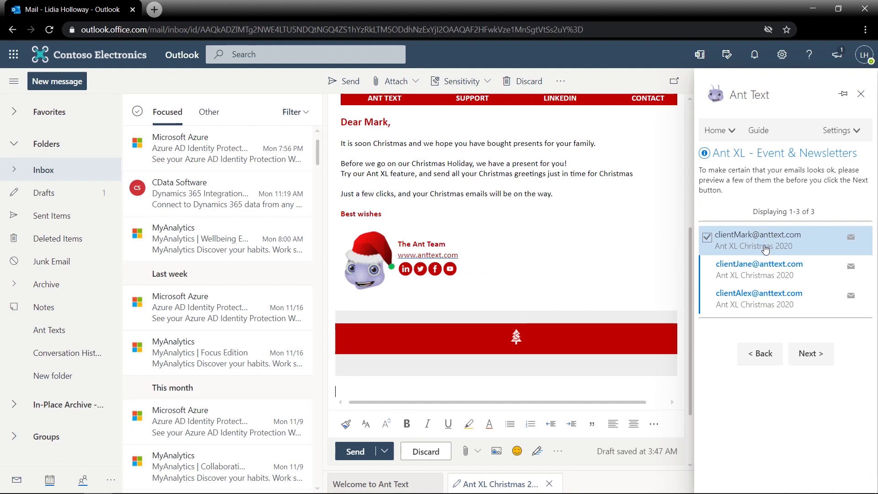
click(766, 269)
click(766, 298)
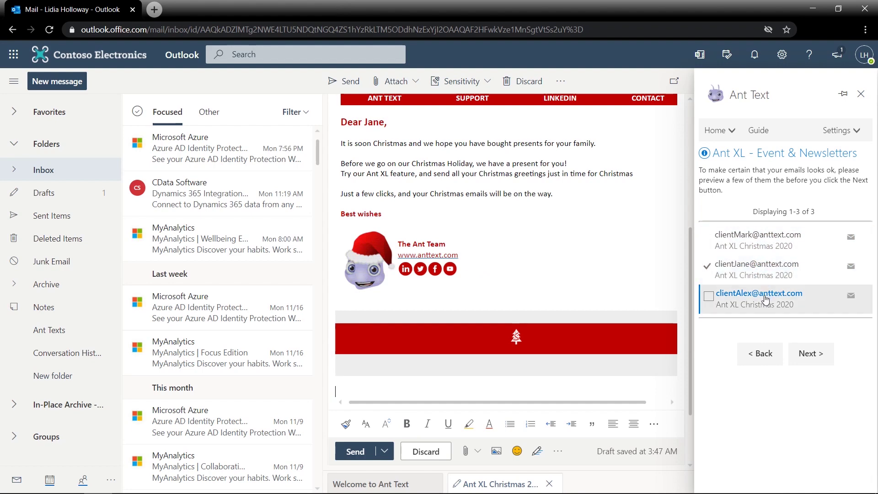
click(811, 354)
- Set the send delay to 10 - 30 seconds and start sending the Christmas emails
scroll(812, 354, down, 2)
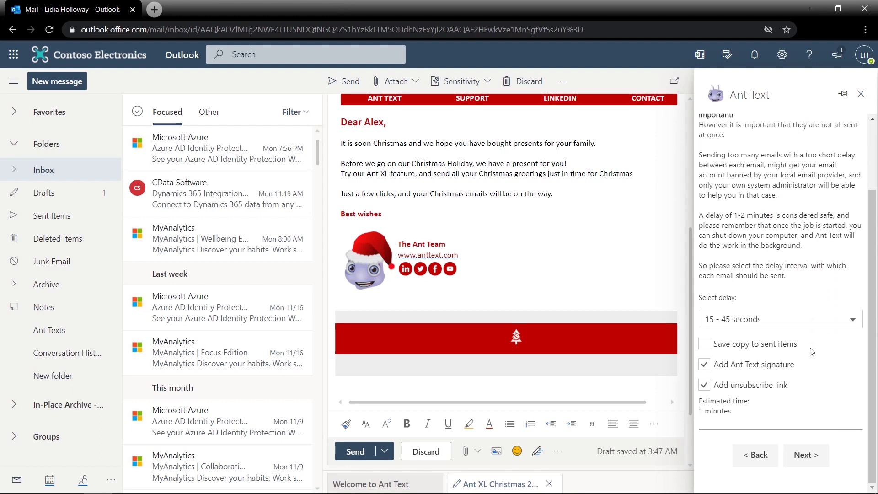
click(806, 323)
click(788, 346)
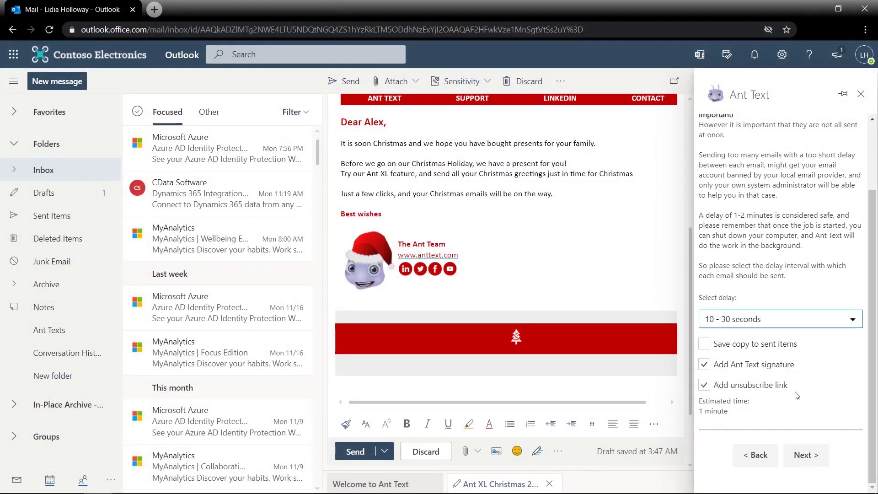
click(805, 456)
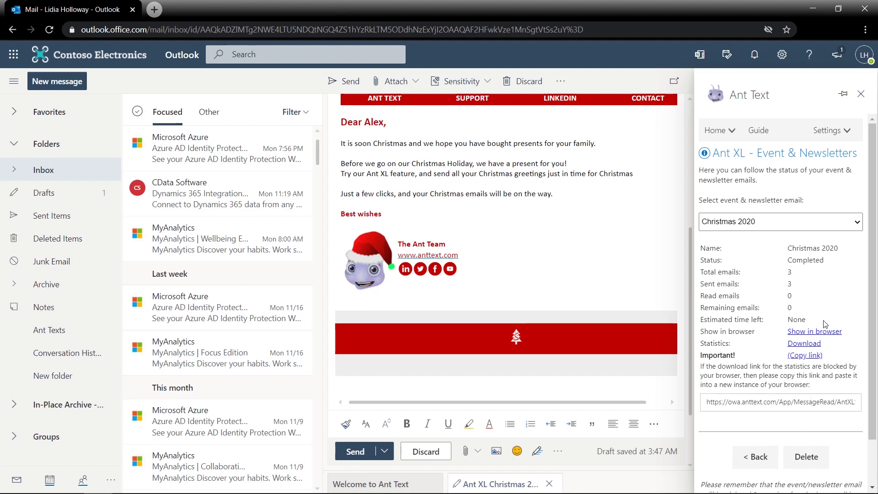
- Close the Ant Text pane after the job shows Completed with 3 emails sent
click(860, 94)
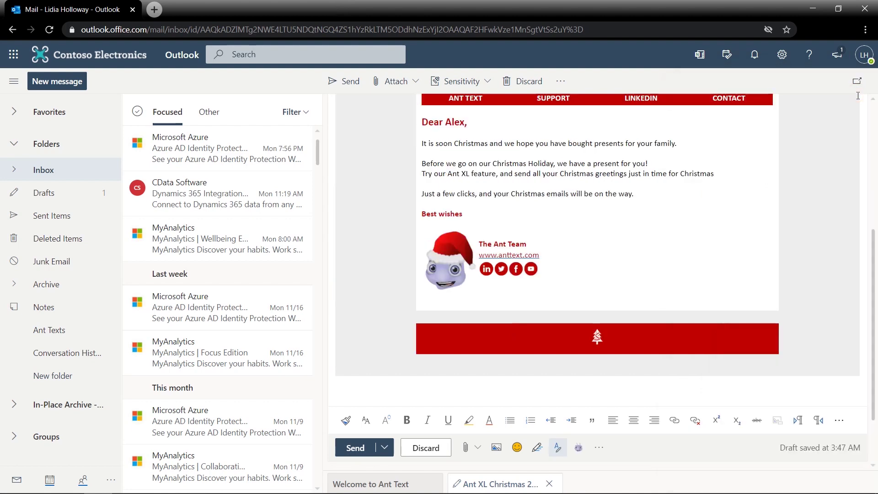